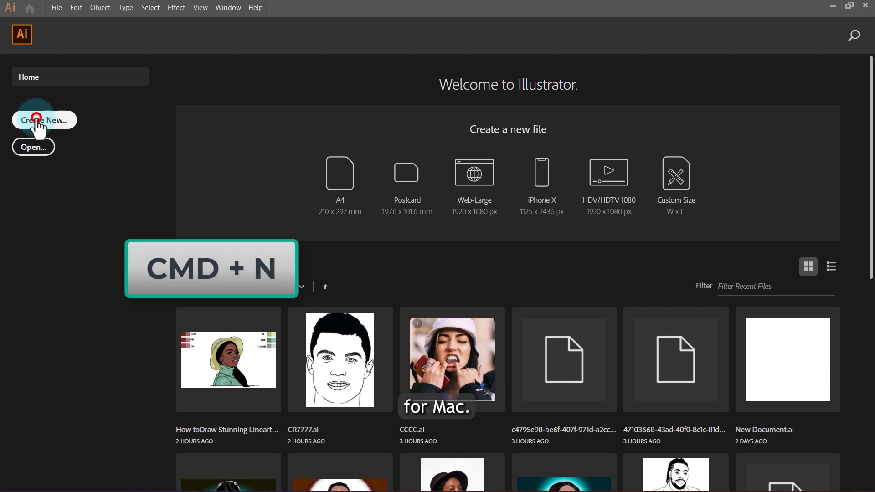
Step: Create a new landscape document of 1920 x 1080 px with one artboard
key("ctrl+n")
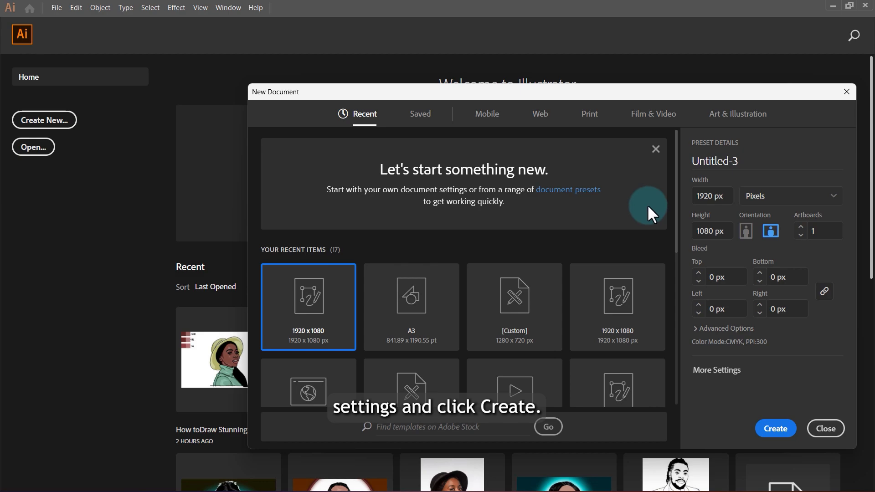
left_click(777, 429)
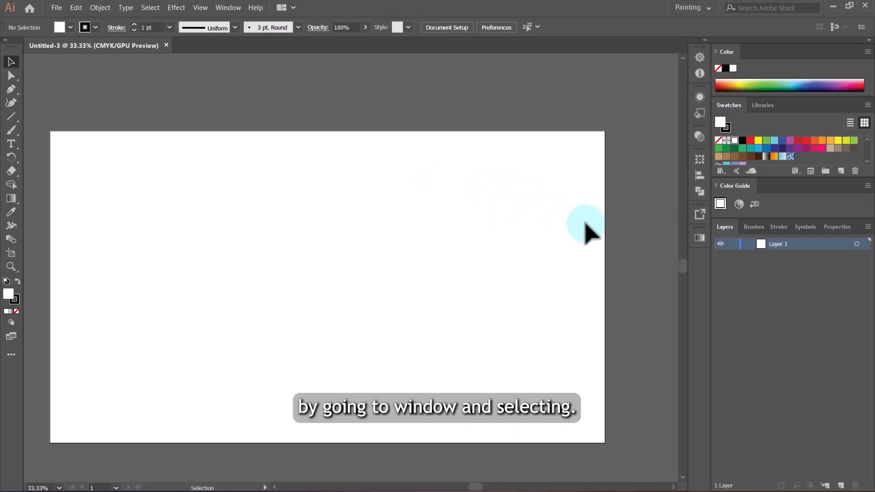
Step: Check that the Layers and Properties panels are enabled and bring Properties to the front
left_click(223, 7)
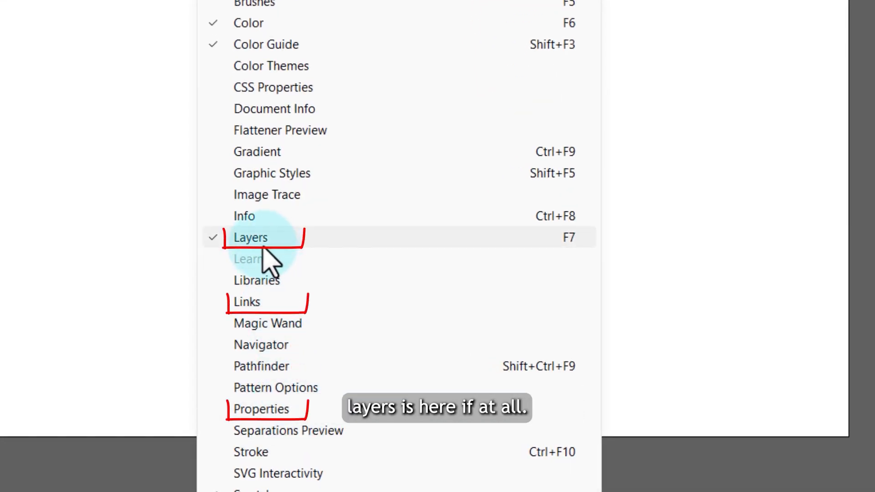
left_click(808, 228)
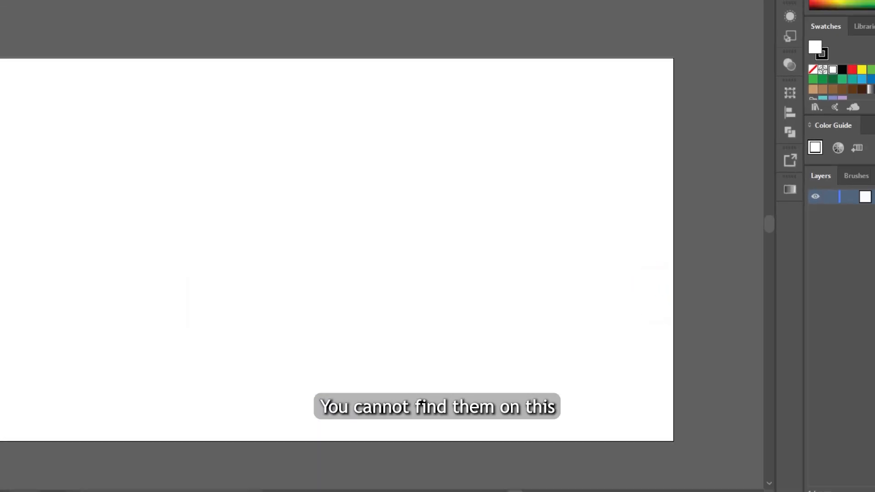
left_click(828, 227)
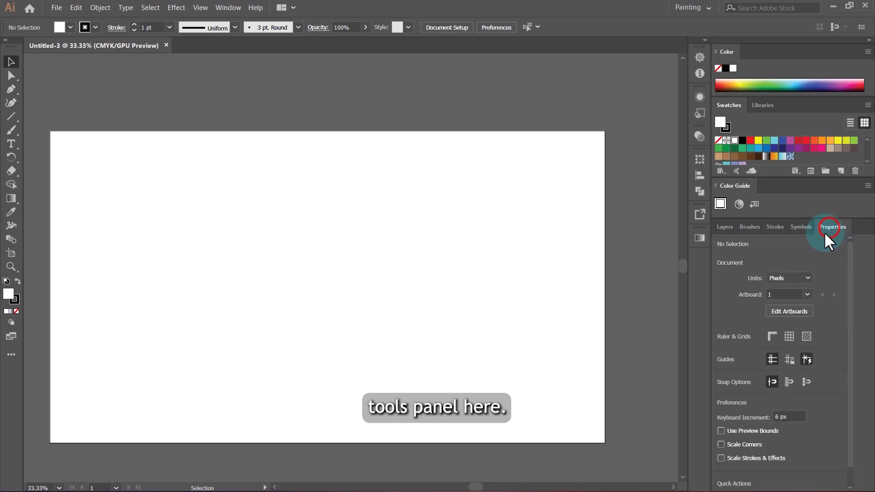
left_click(724, 228)
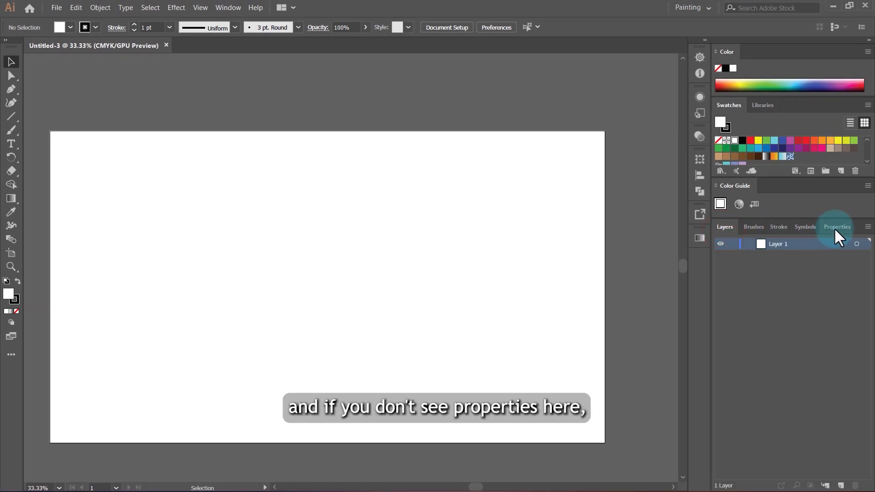
left_click(835, 227)
left_click(226, 7)
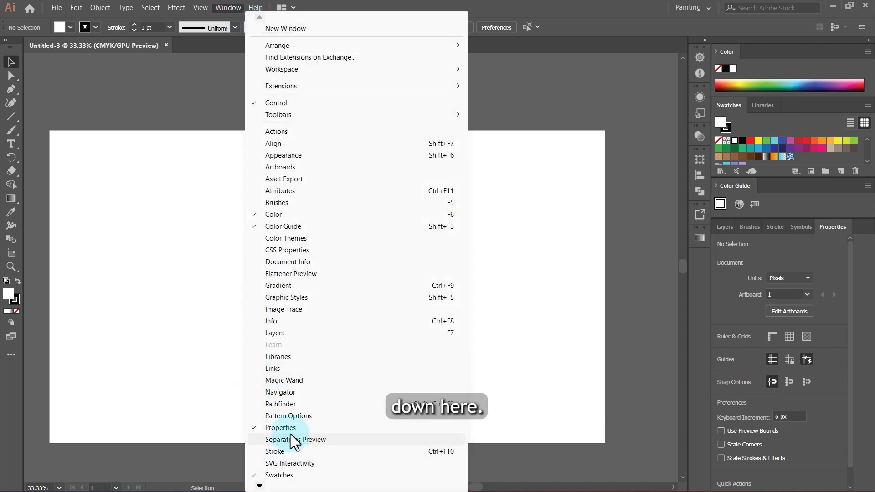
left_click(536, 329)
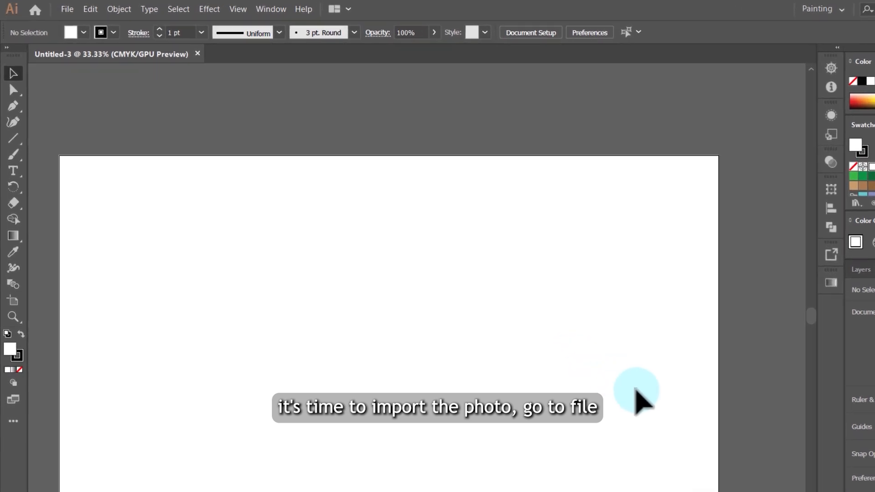
Step: Place the linked portrait photo eafb1918-1e11-424a-92cb-ab96f10e3073 from the Downloads folder onto the artboard
left_click(72, 10)
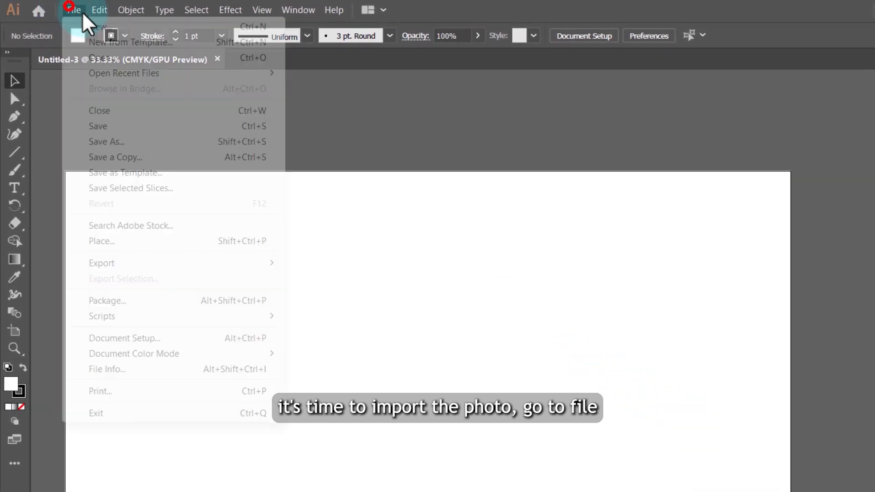
left_click(120, 243)
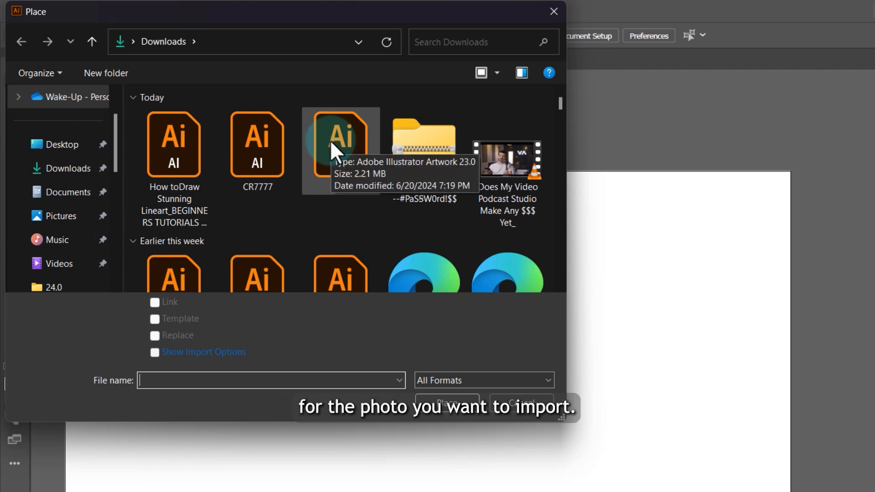
scroll(365, 192, "down", 5)
left_click(396, 220)
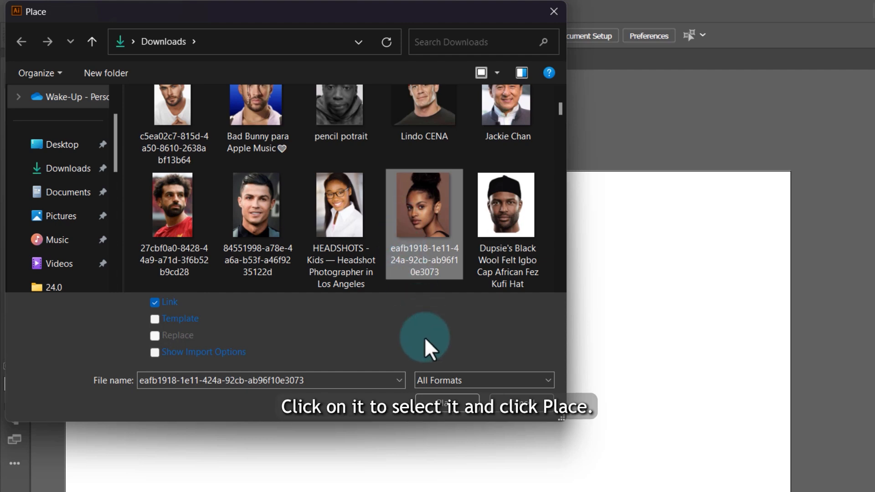
left_click(438, 407)
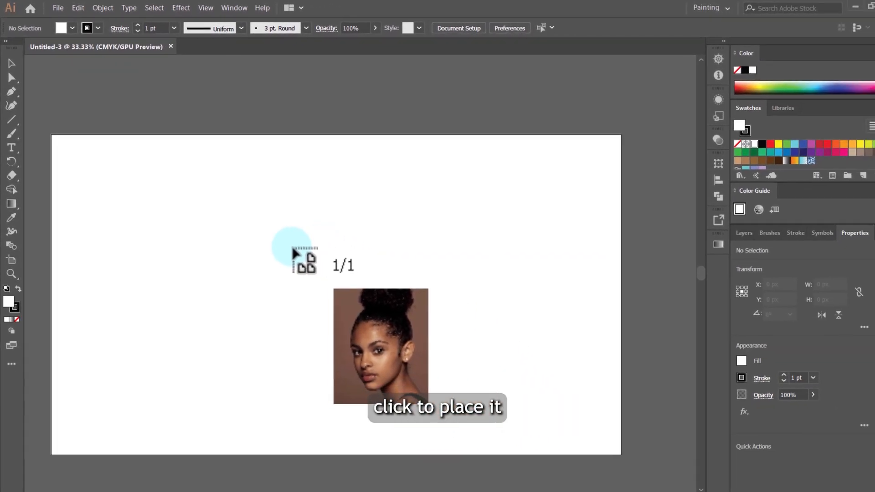
left_click(298, 257)
Step: Embed the placed portrait photo in the document
scroll(335, 227, "down", 2)
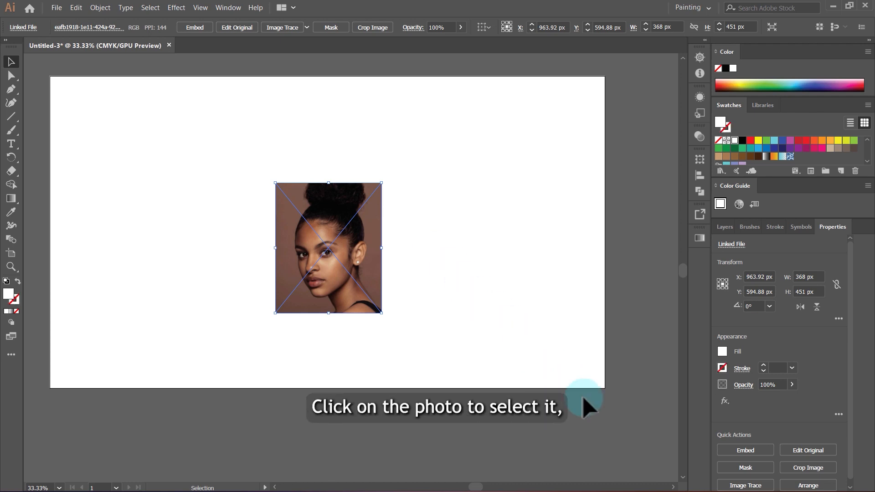
left_click(315, 257)
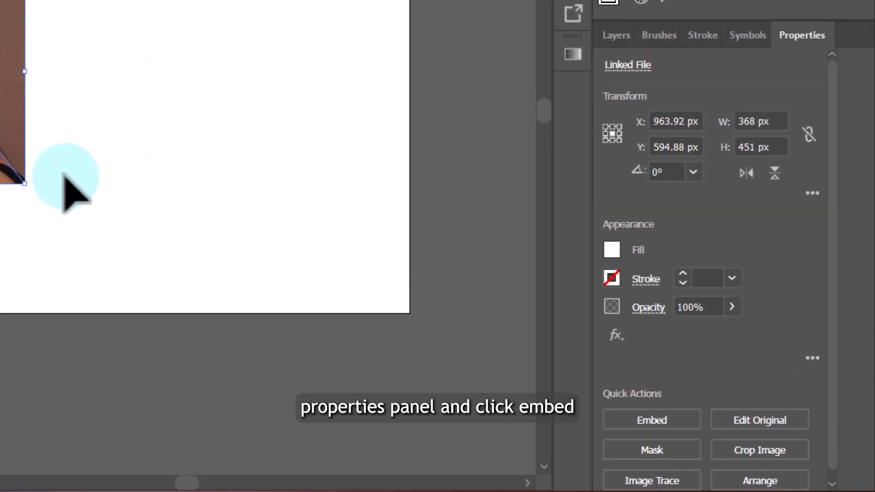
left_click(669, 420)
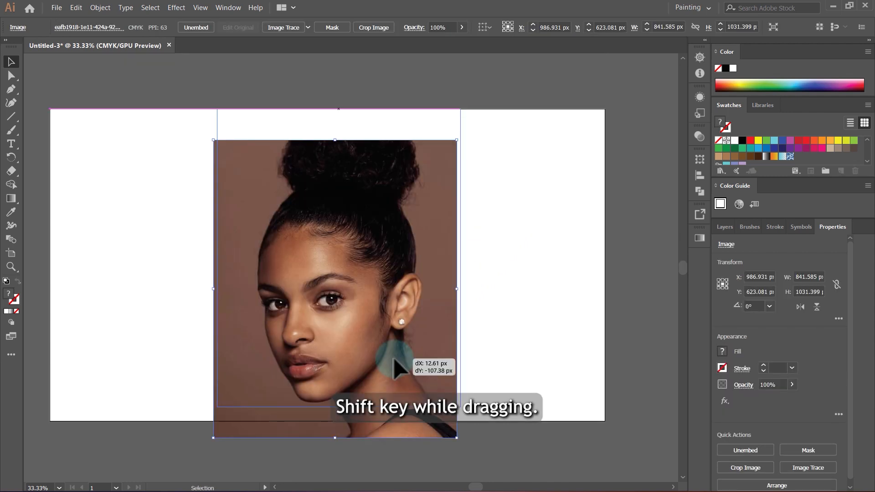
Step: Enlarge the photo proportionally to about 867 x 1062 px and reposition it near the artboard's centre, at about X 1026, Y 531 px
left_click_drag(397, 358, 485, 386)
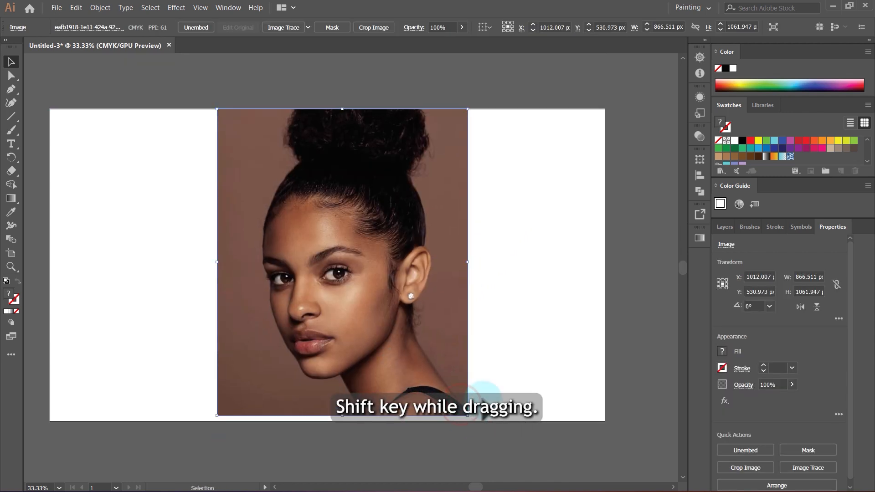
scroll(501, 219, "down", 3)
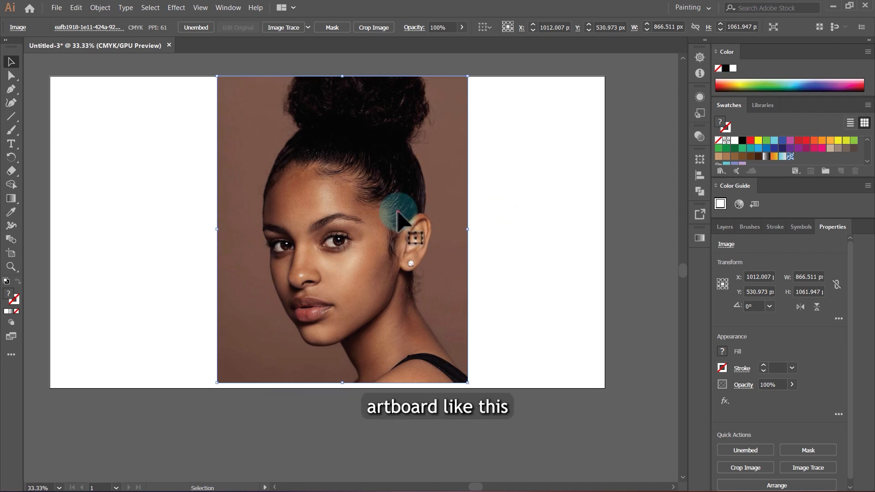
left_click_drag(399, 211, 410, 244)
left_click_drag(377, 244, 304, 238)
left_click_drag(327, 227, 333, 213)
Step: Crop the photo to about 866 x 950 px, trimming strips from its upper and lower edges
scroll(475, 253, "up", 1)
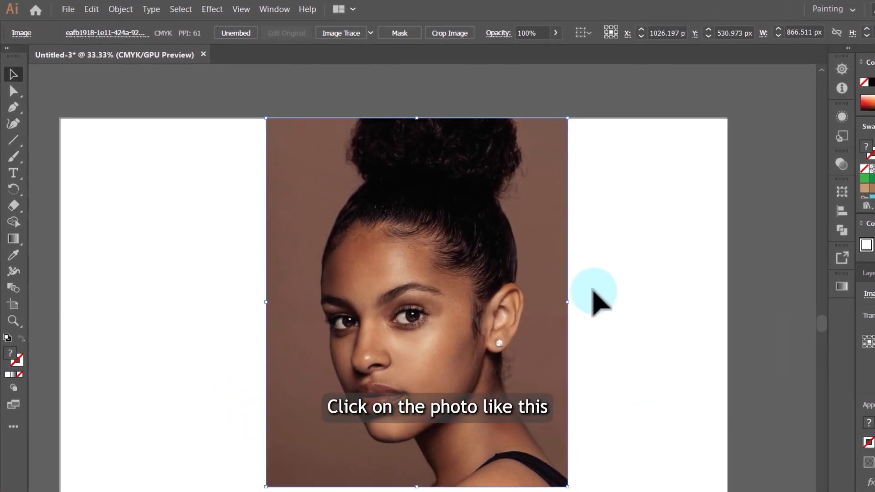
left_click(376, 235)
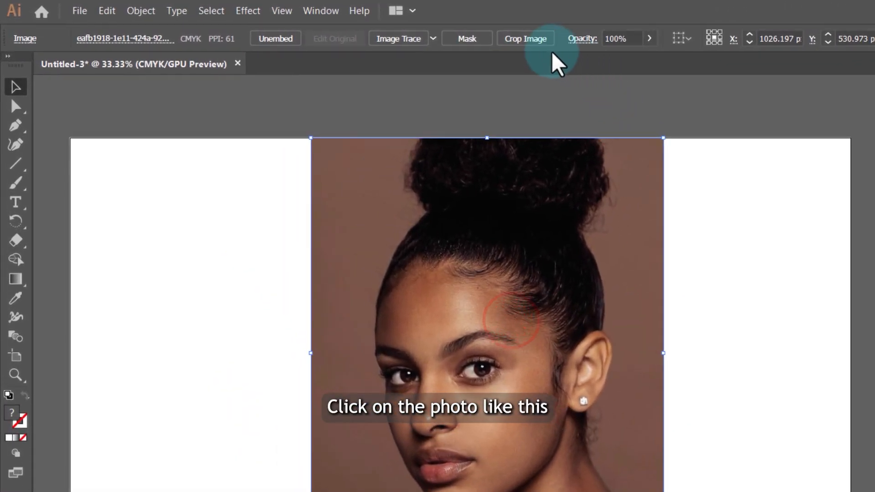
left_click(527, 39)
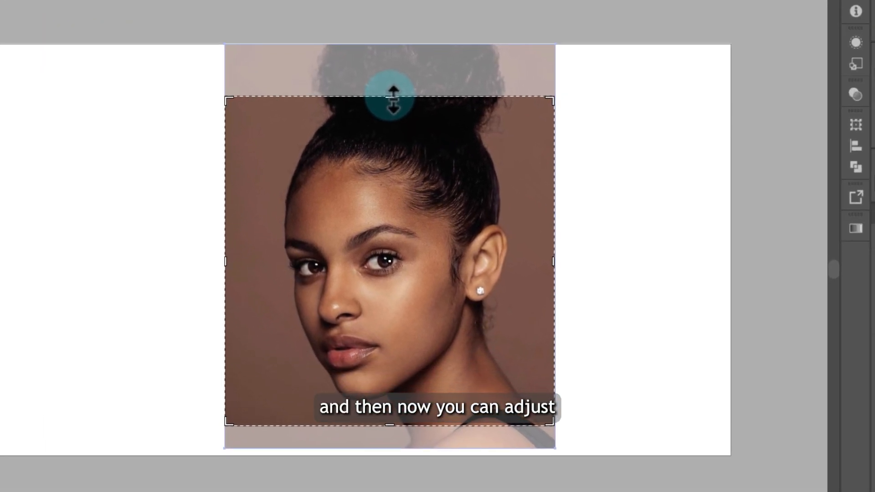
left_click_drag(465, 171, 465, 171)
left_click_drag(372, 78, 371, 25)
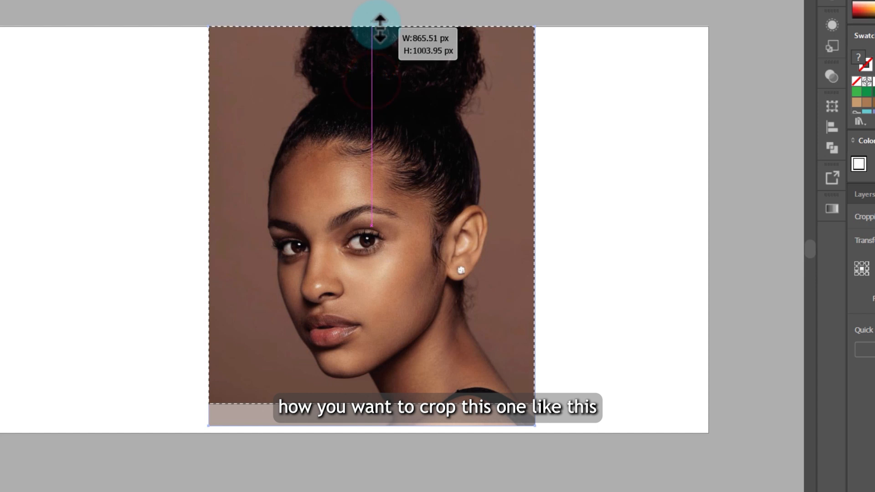
mouse_move(375, 399)
left_mouse_down()
mouse_move(380, 426)
mouse_move(377, 401)
mouse_move(386, 396)
left_mouse_up()
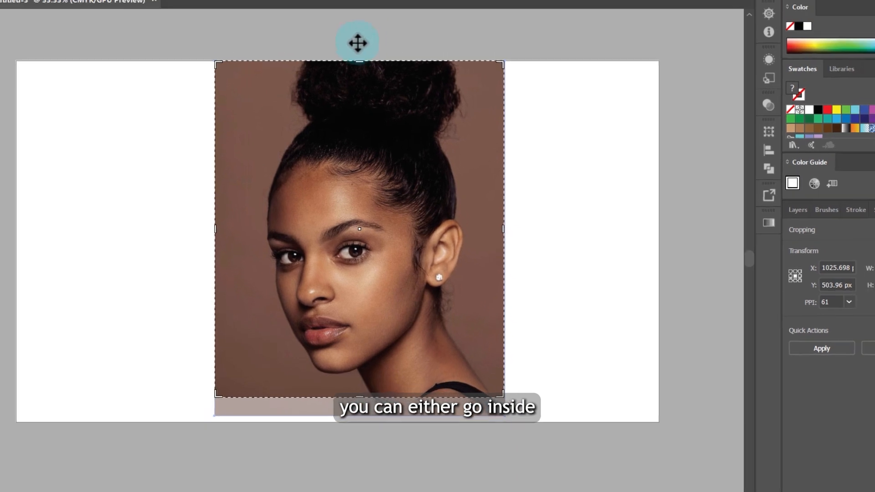
left_click_drag(367, 42, 385, 67)
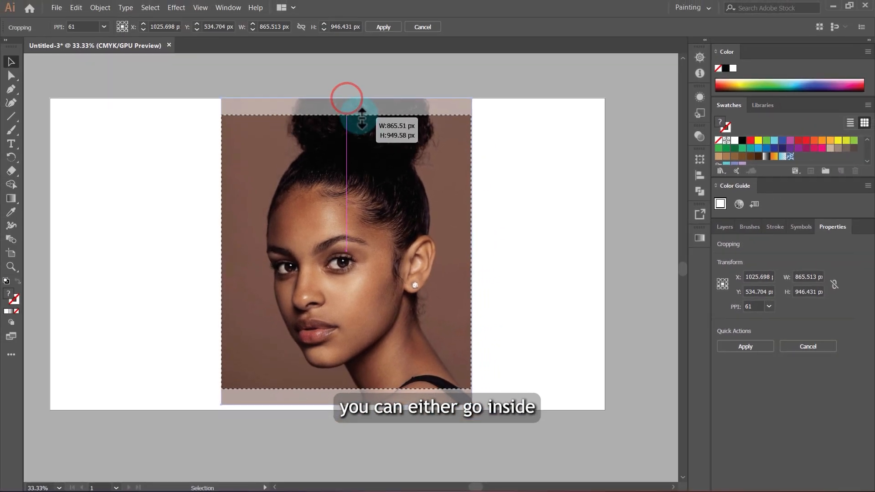
left_click_drag(361, 117, 362, 116)
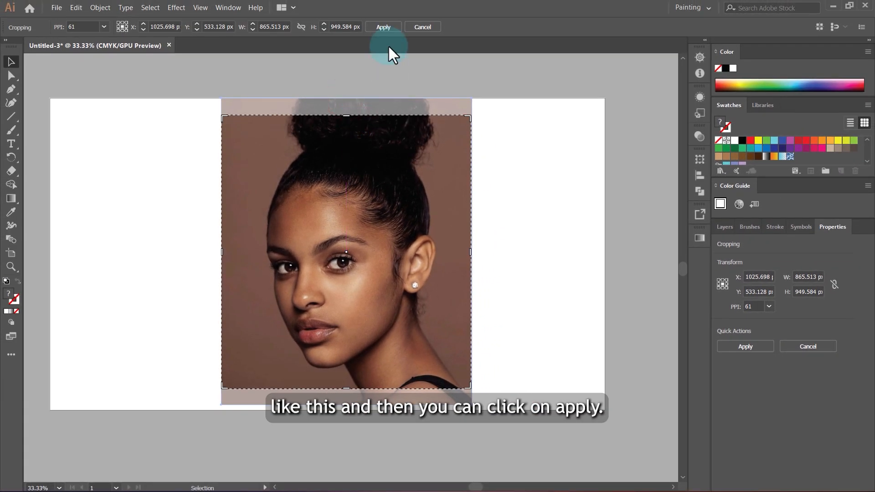
left_click(385, 26)
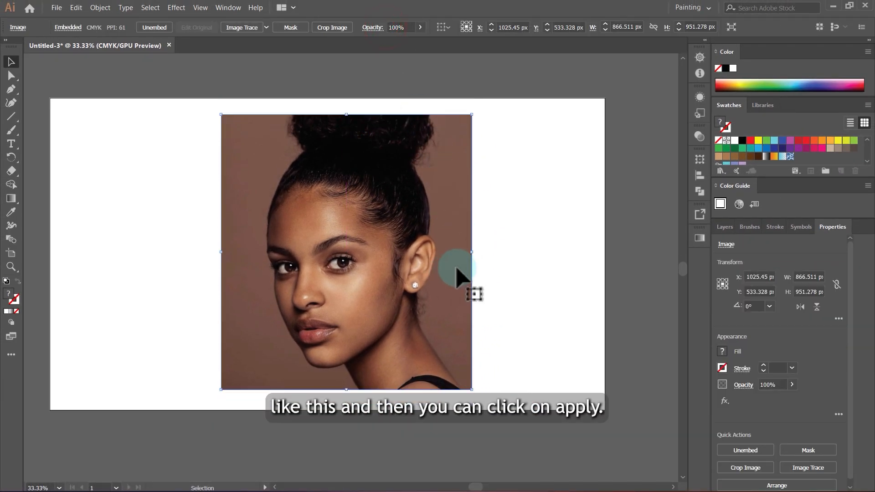
Step: Rename the photo's layer as "Reference photo"
scroll(417, 247, "down", 1)
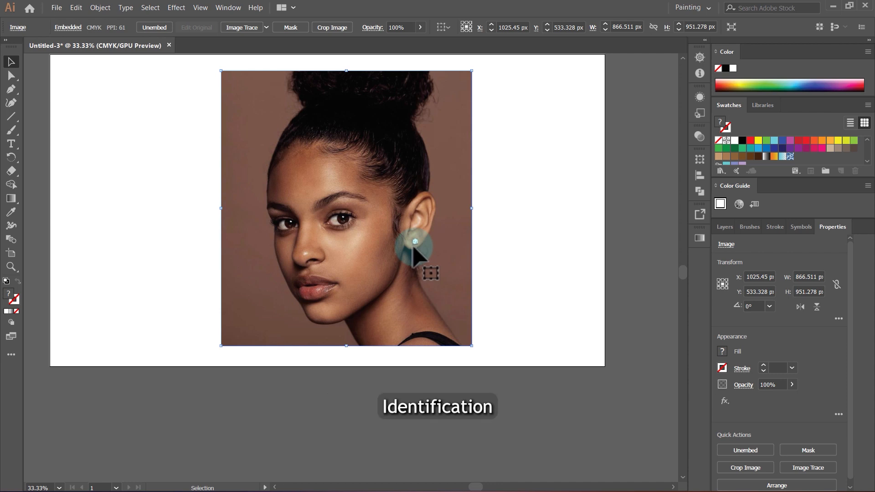
left_click(725, 227)
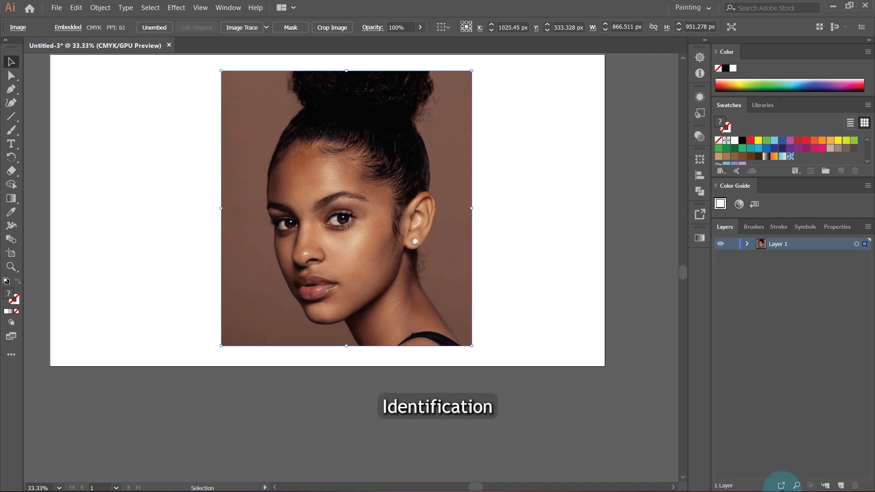
double_click(776, 244)
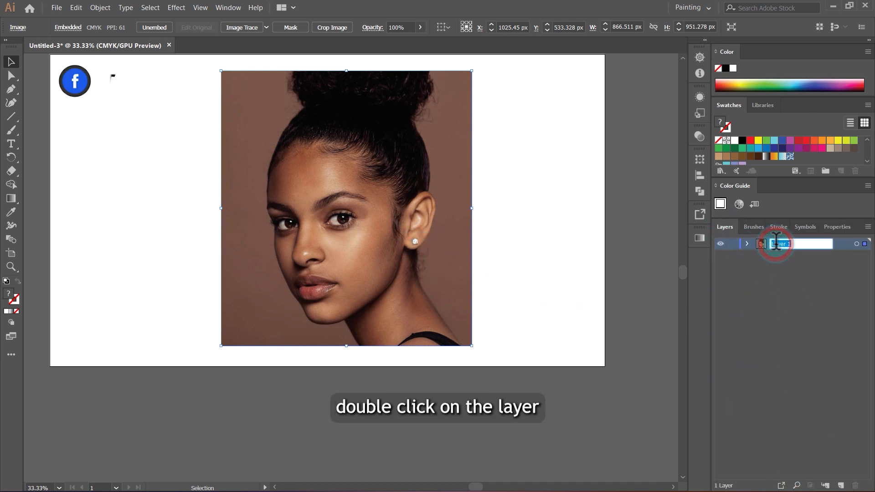
type("Re")
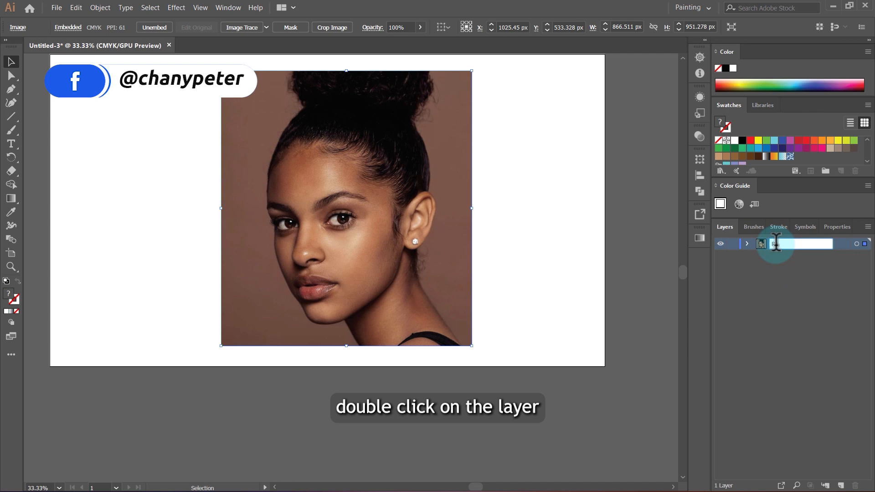
type("fere")
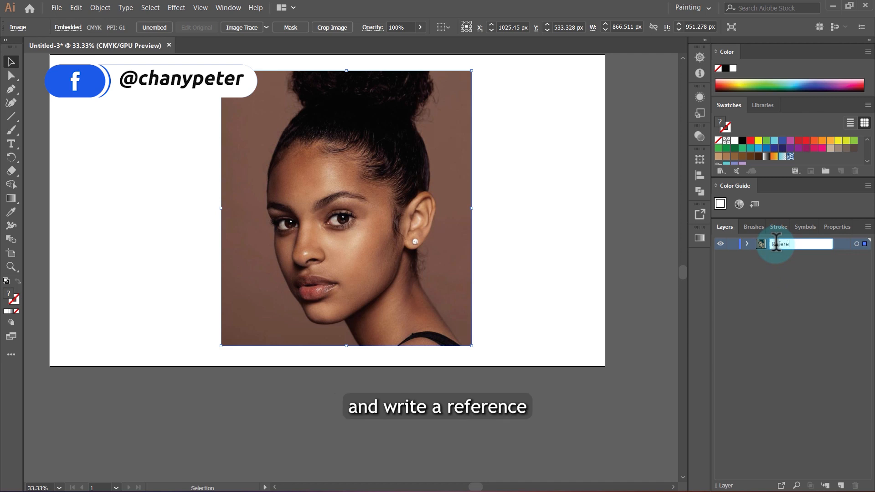
type("nce")
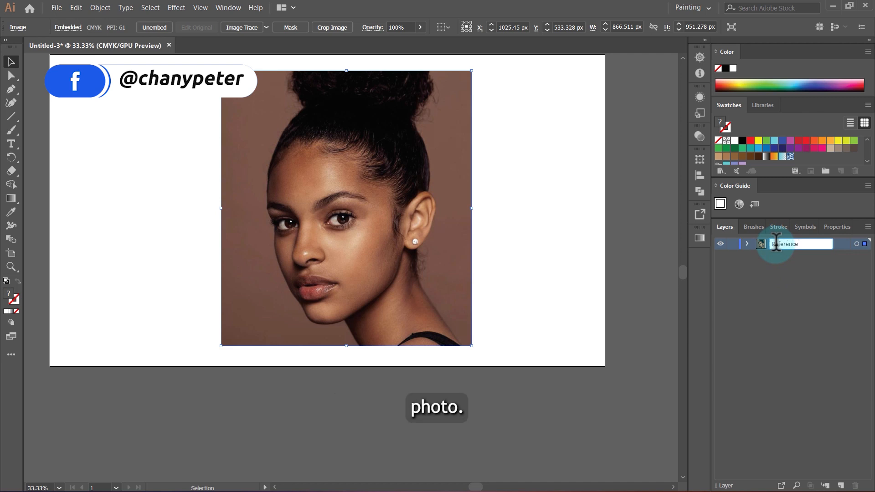
type(" photo")
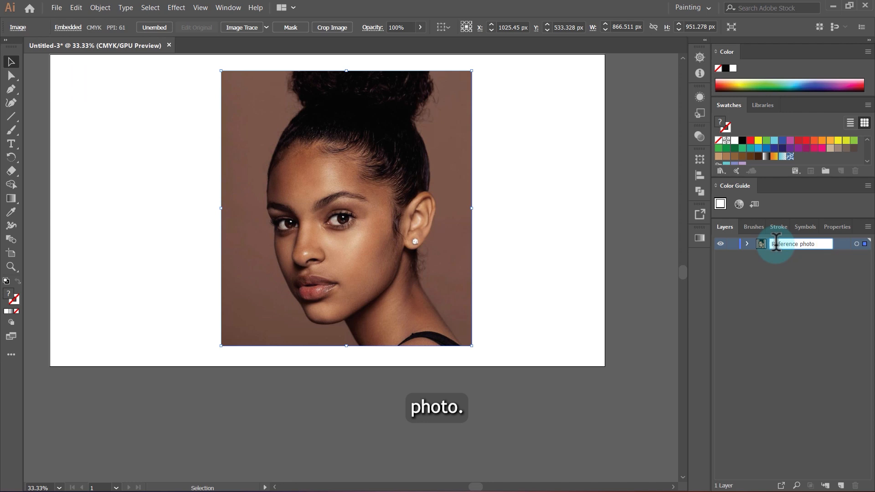
key("Return")
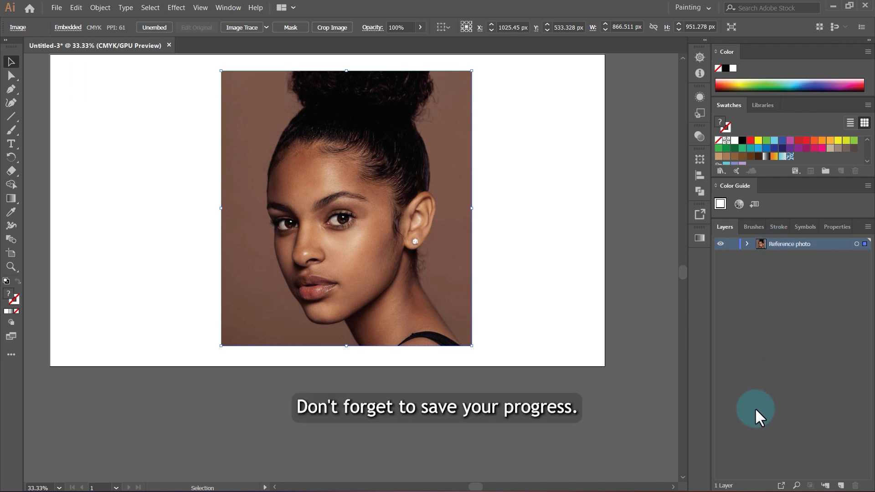
Step: Save the document as an Adobe Illustrator file named "import photo" in the Downloads folder
left_click(57, 8)
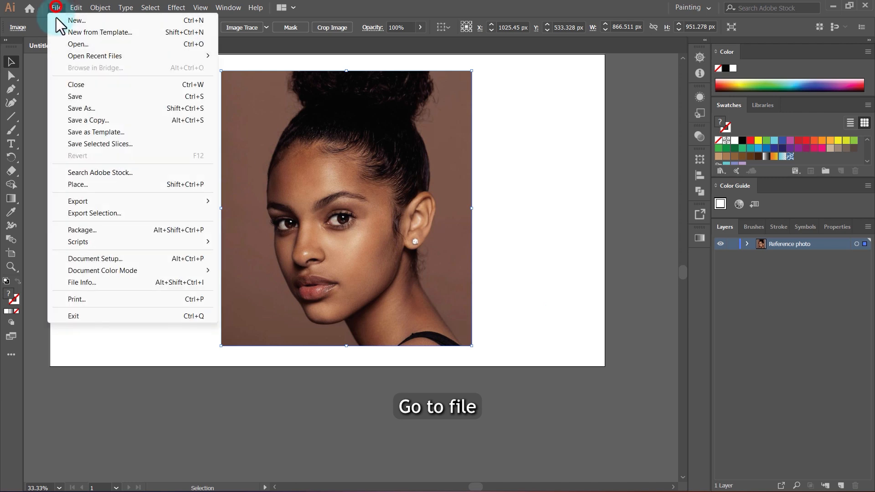
left_click(78, 97)
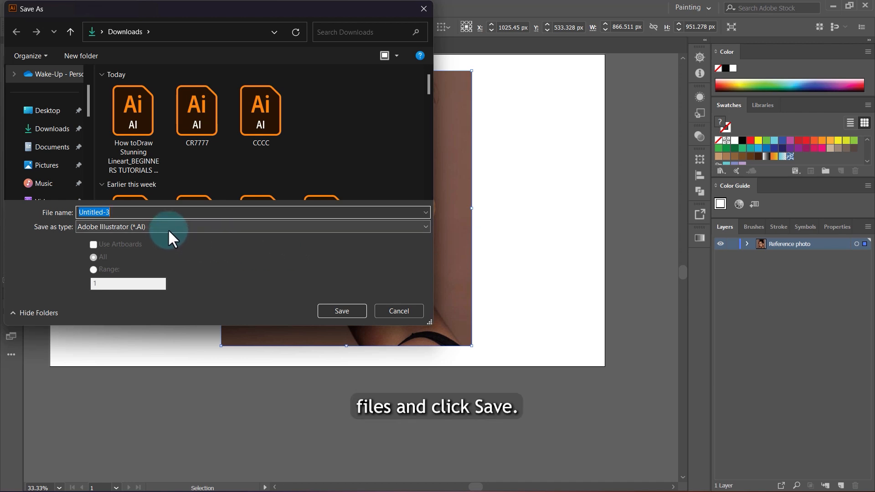
type("import photo")
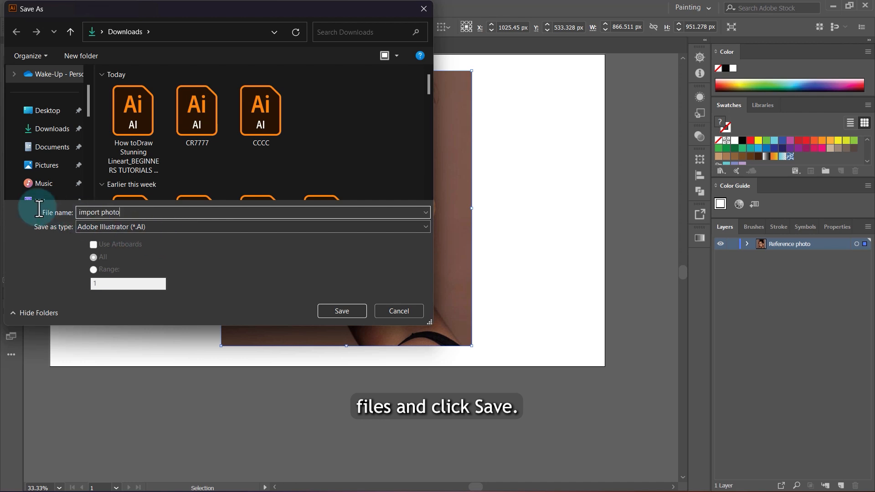